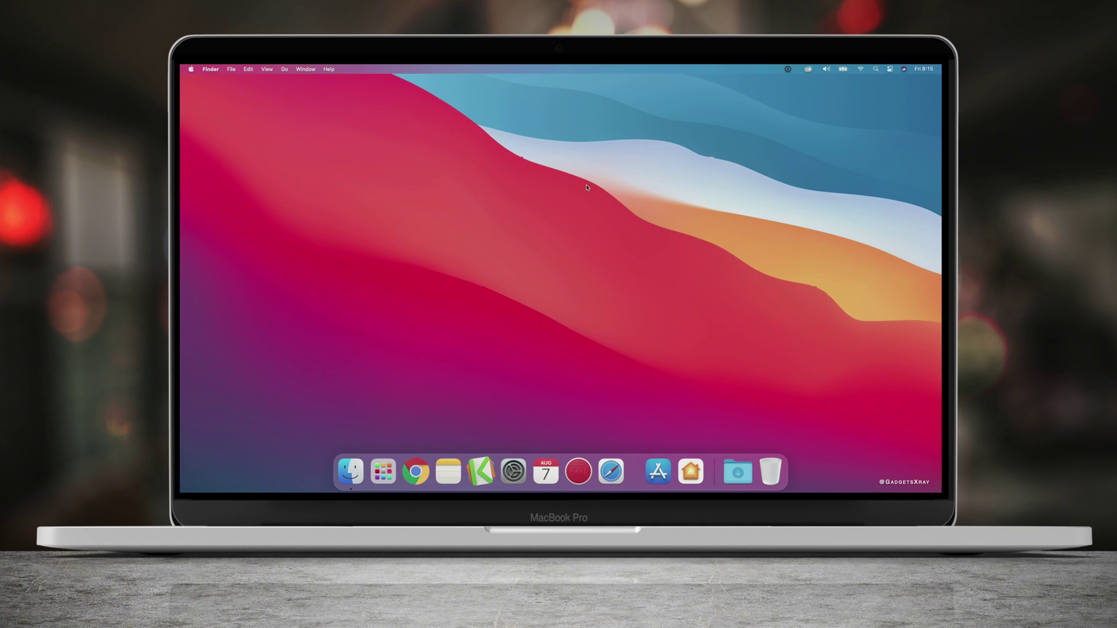
Restart the Mac from the Apple menu and confirm the restart.
click(194, 70)
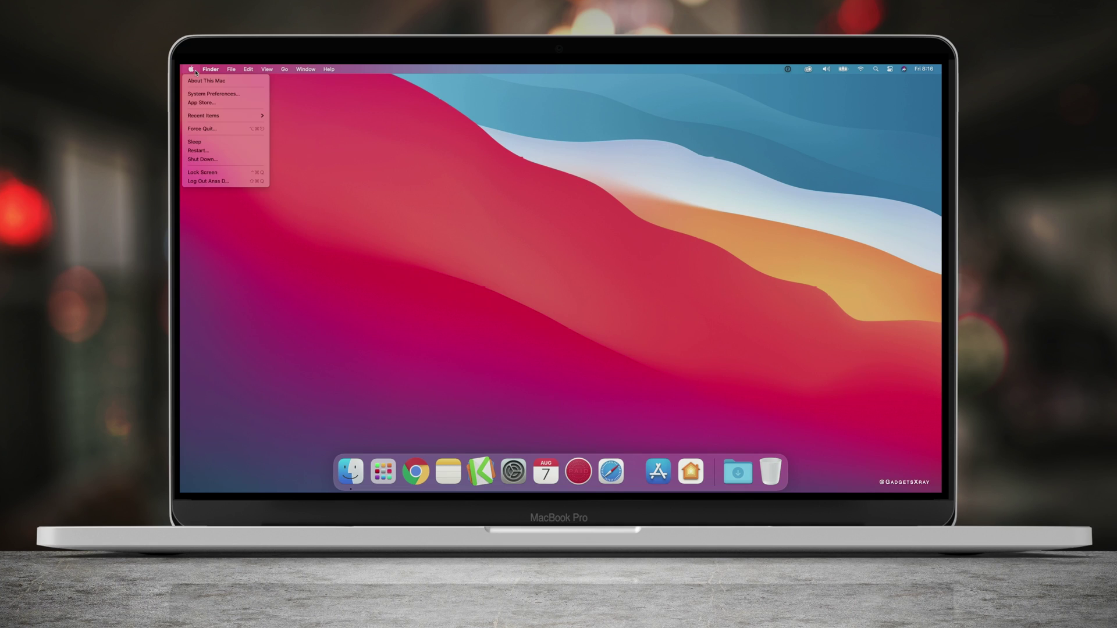
click(228, 154)
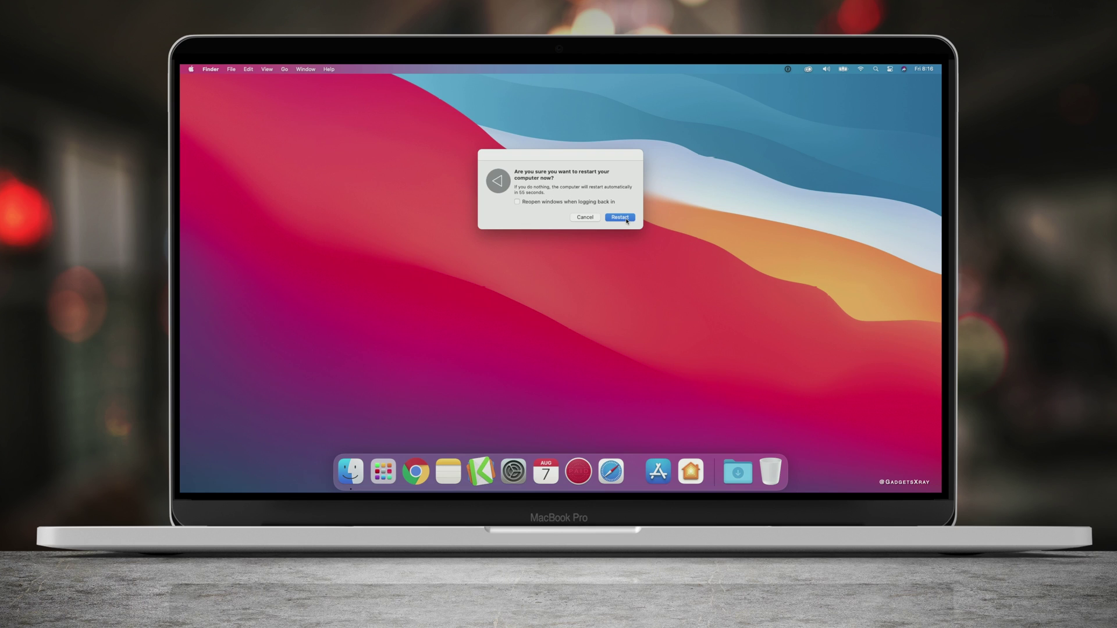
click(620, 218)
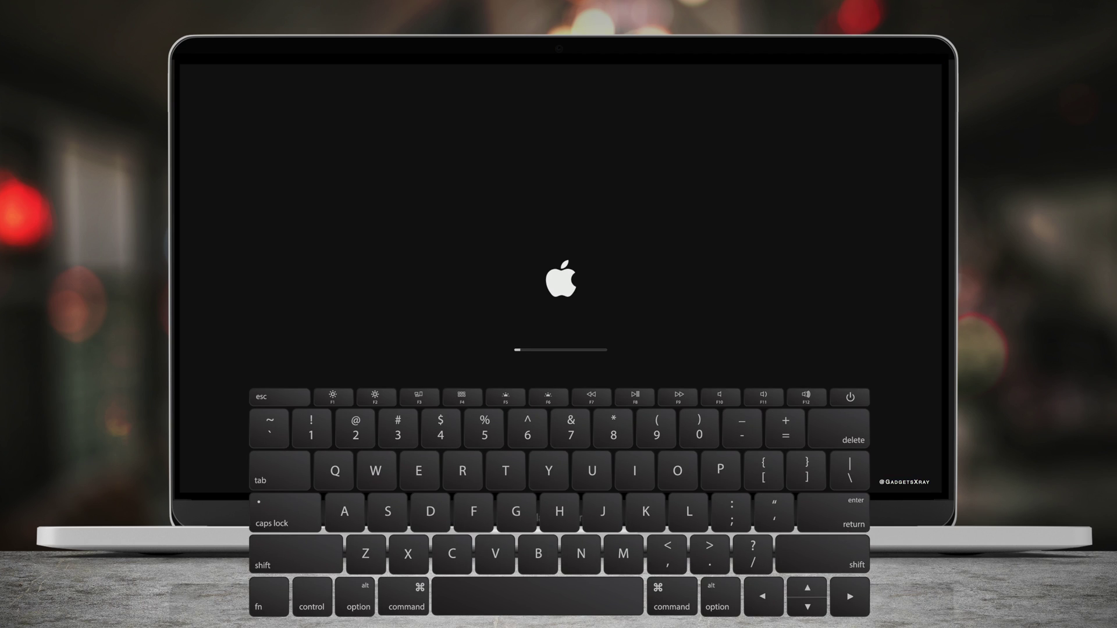
Boot into macOS Recovery with Command-R, select the admin user and enter its password.
key(super+r)
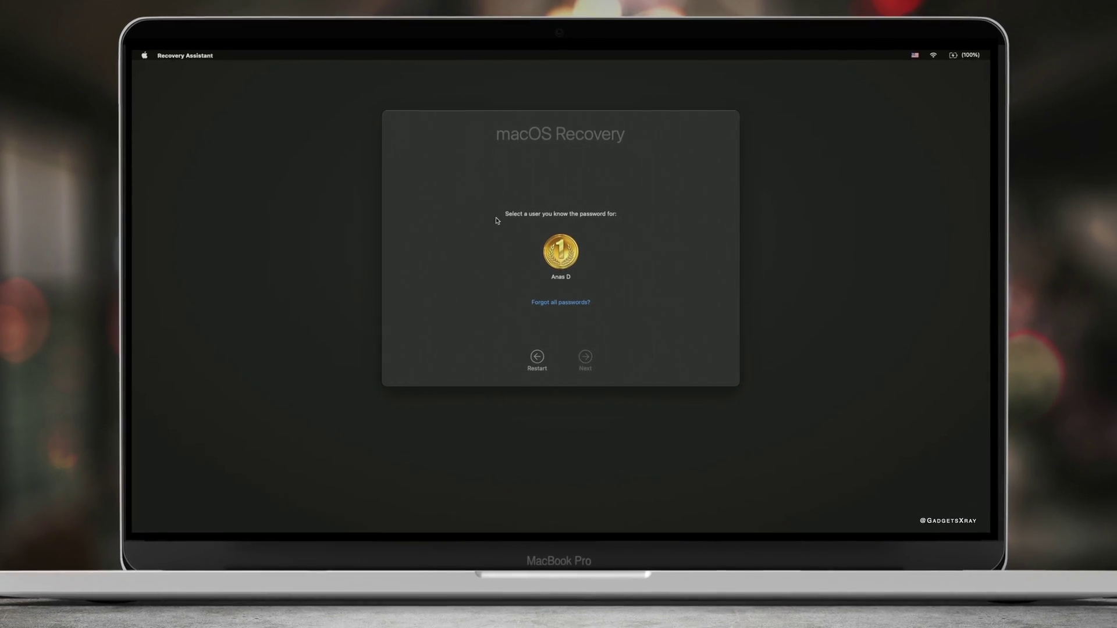
click(570, 257)
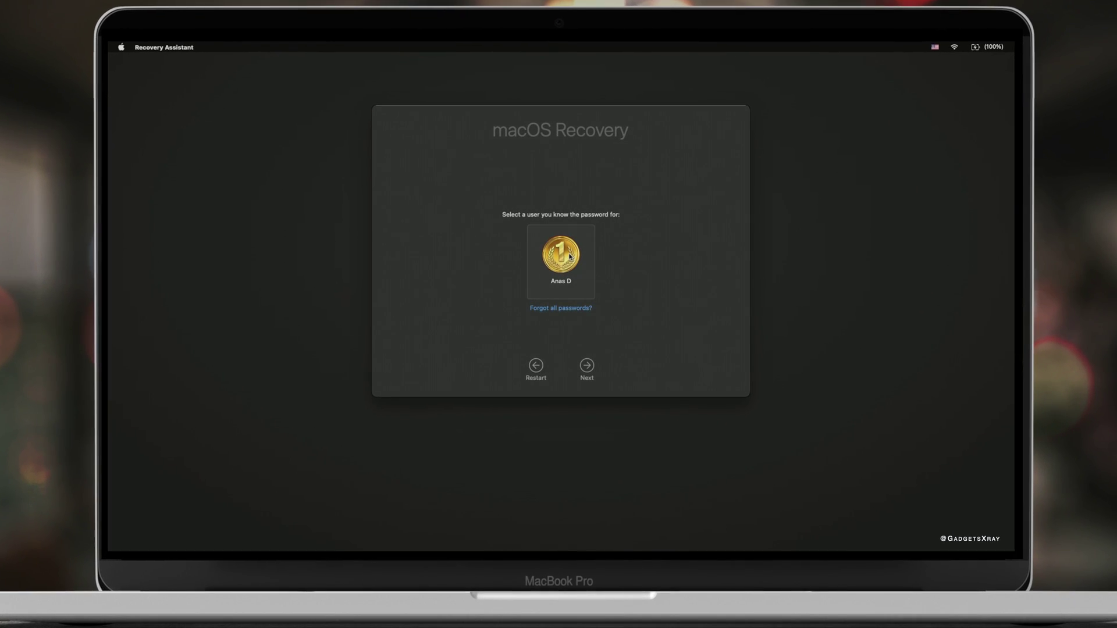
click(588, 369)
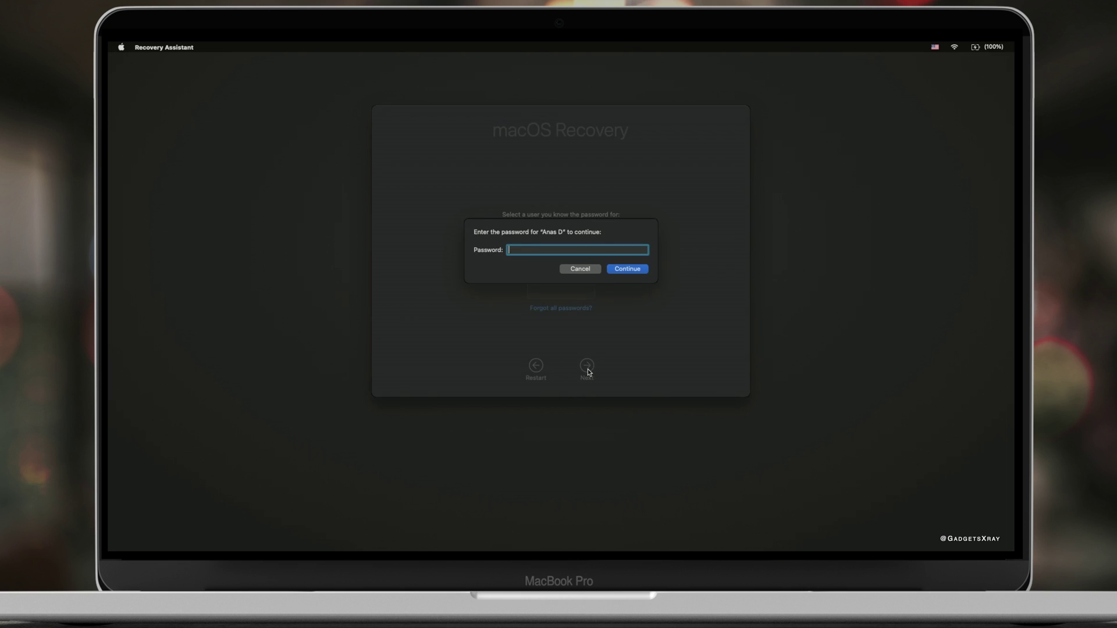
text(aaaaaaaa)
Unlock Recovery, check the Wi-Fi network list, then launch Disk Utility.
click(621, 271)
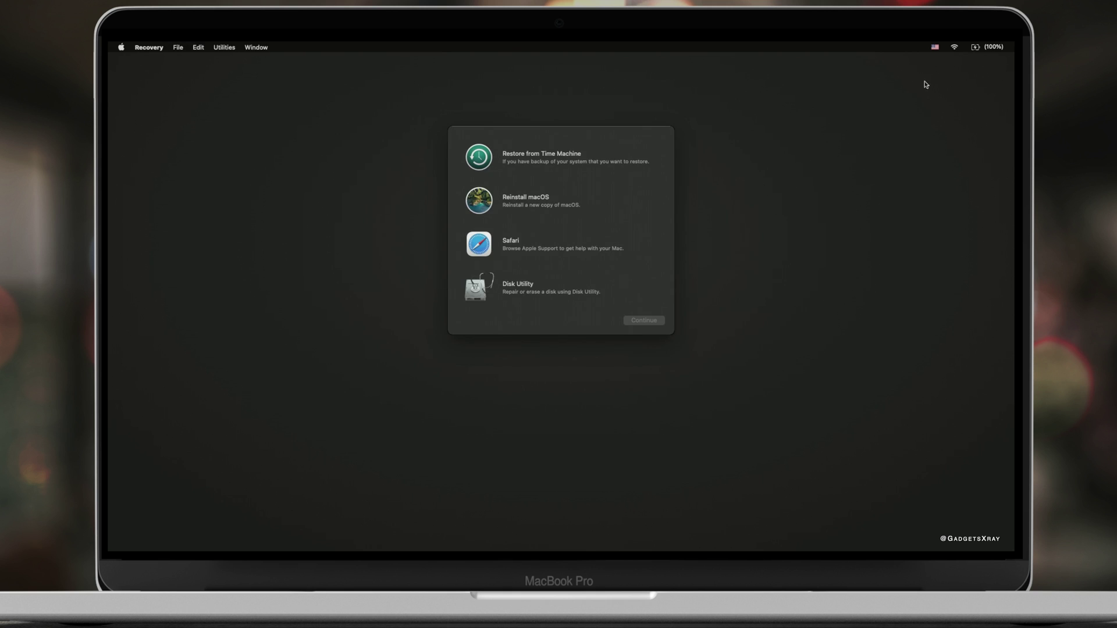
click(955, 47)
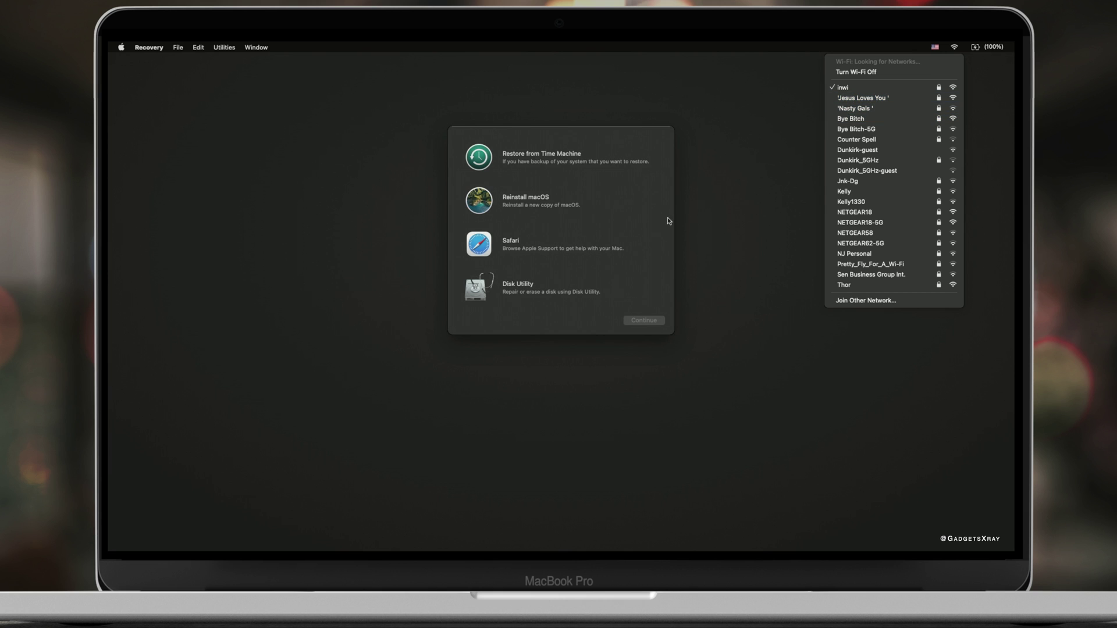
click(541, 290)
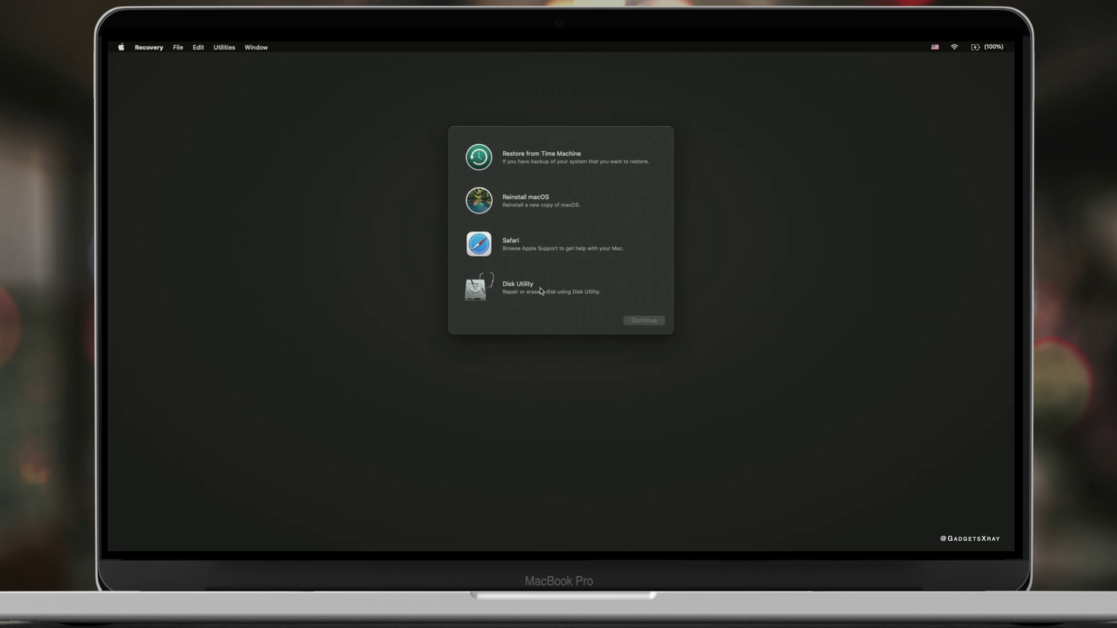
click(529, 292)
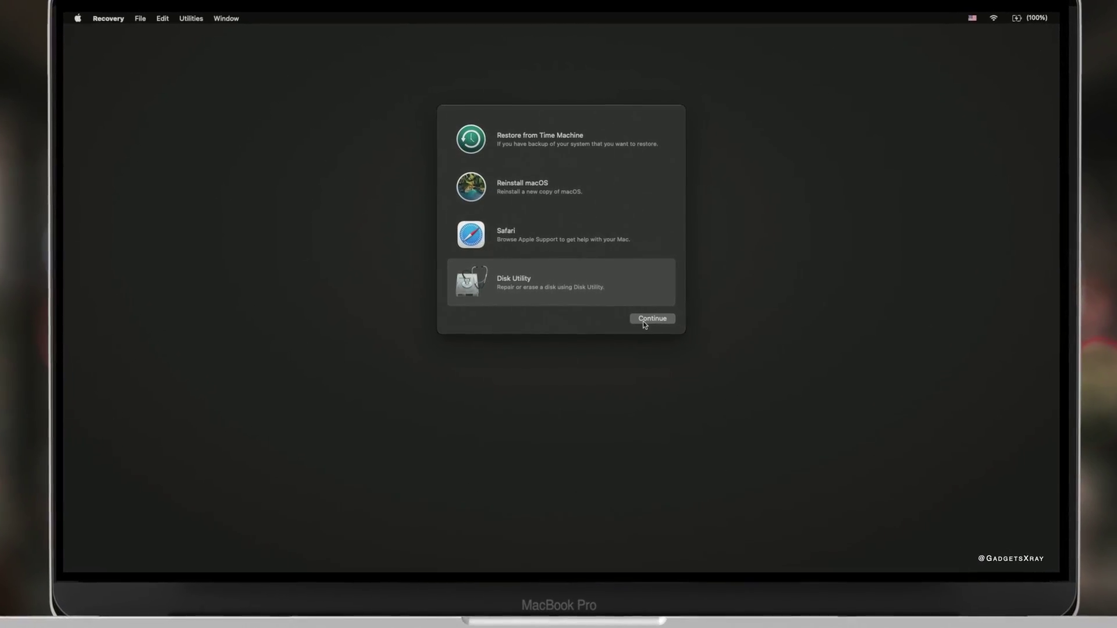
click(650, 319)
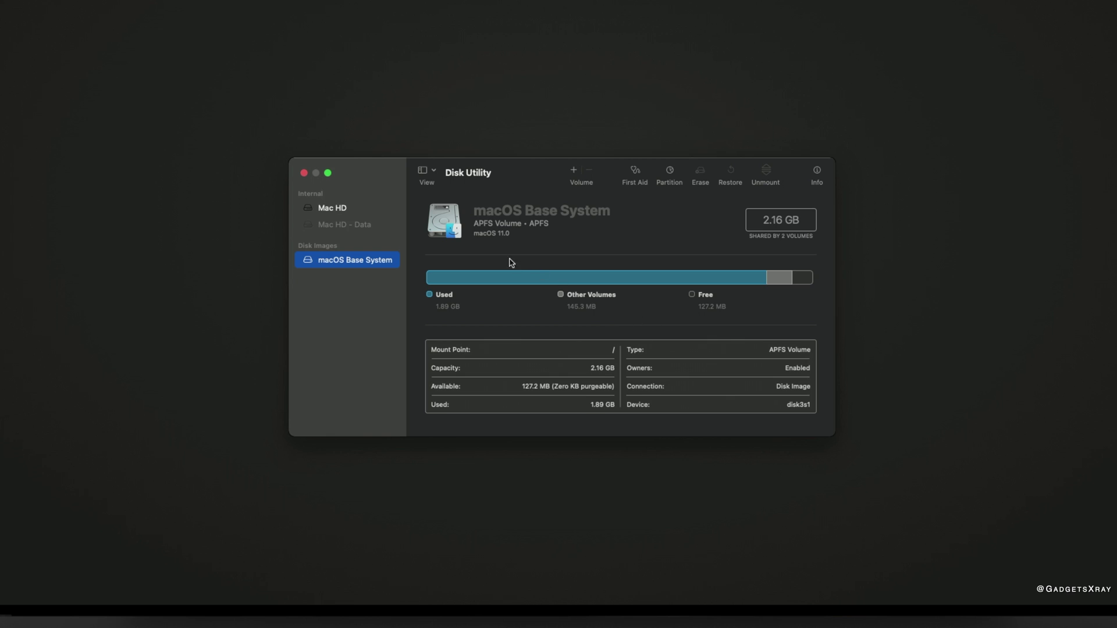
Erase the internal Mac HD volume as APFS, keeping the name Mac HD.
click(343, 212)
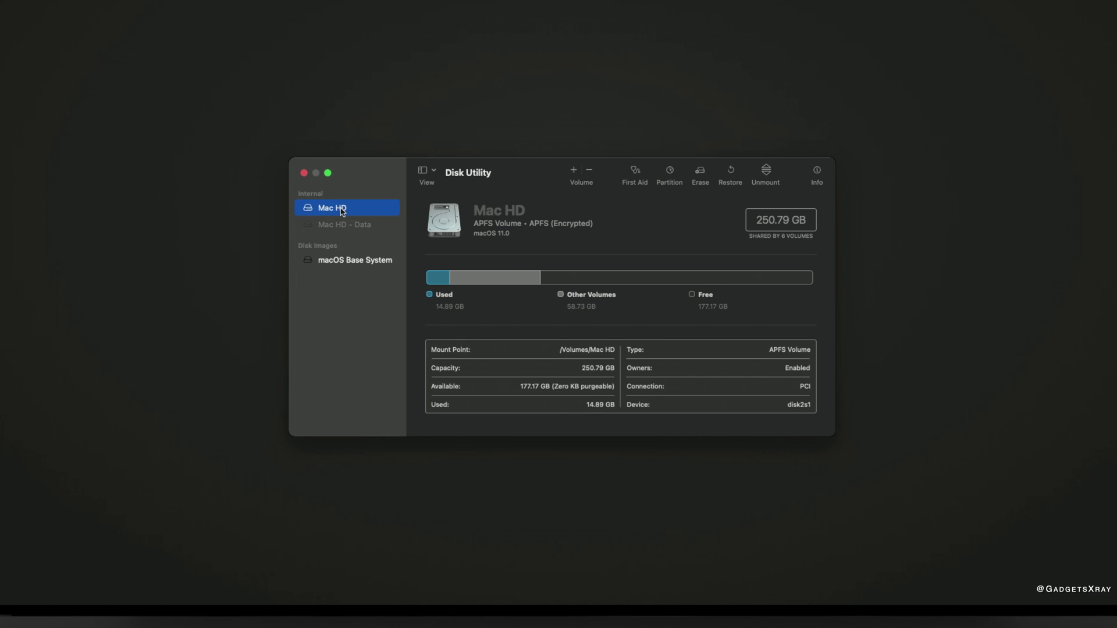
click(701, 172)
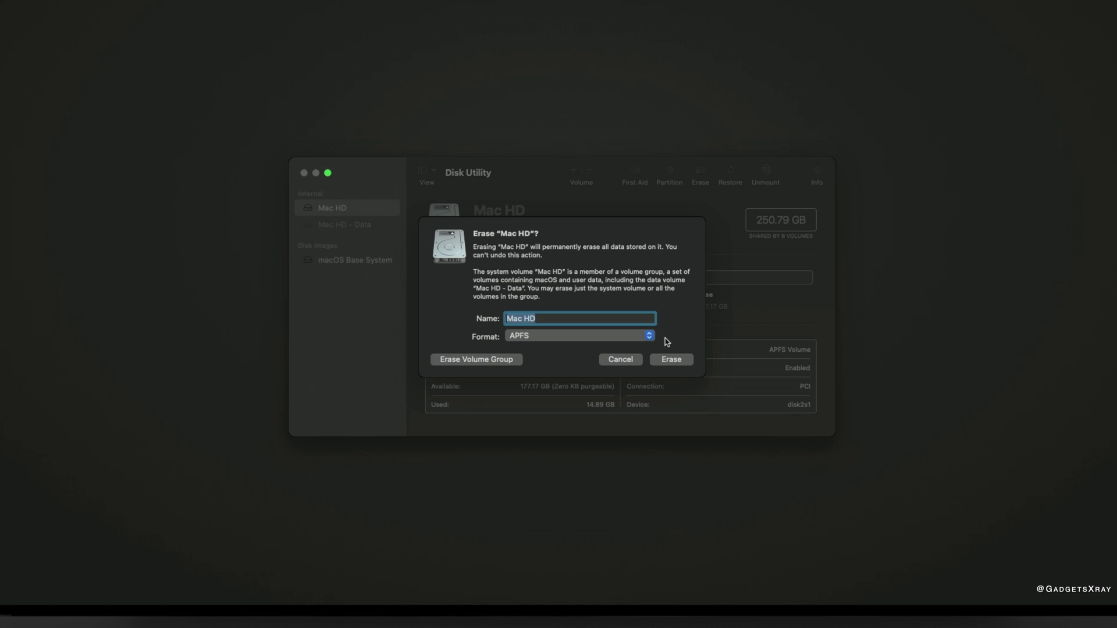
click(675, 360)
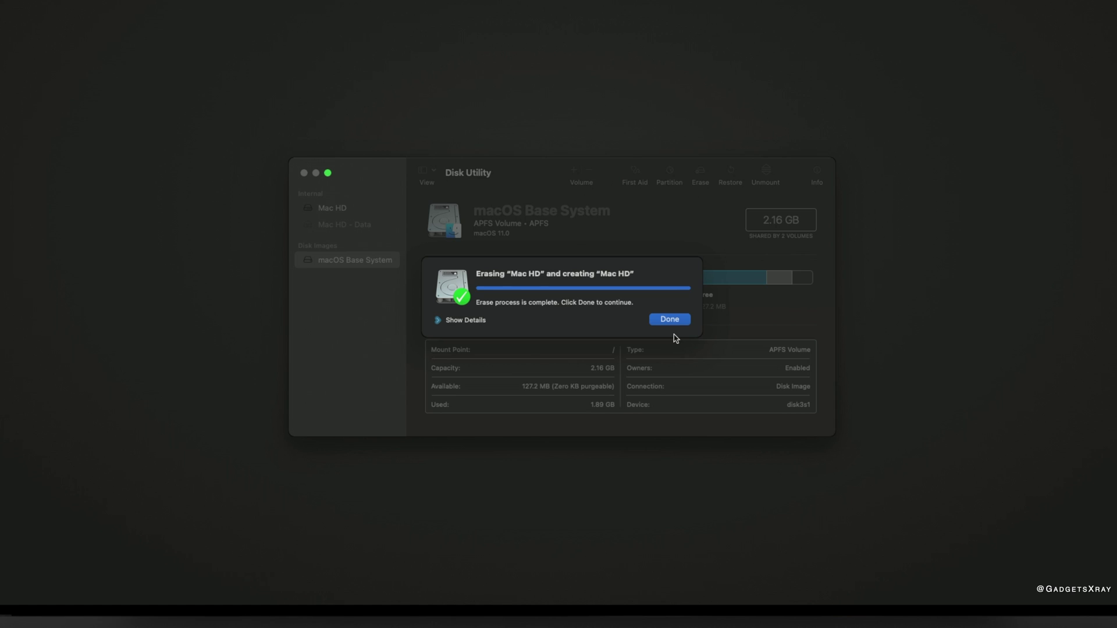
click(675, 324)
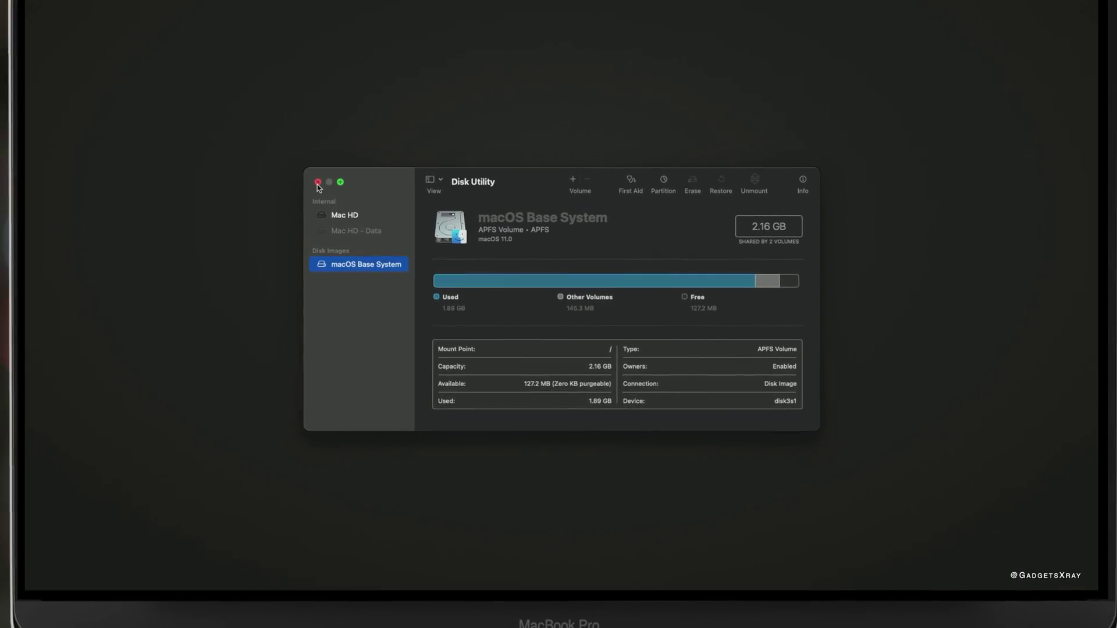
Quit Disk Utility and start the Reinstall macOS option.
click(325, 186)
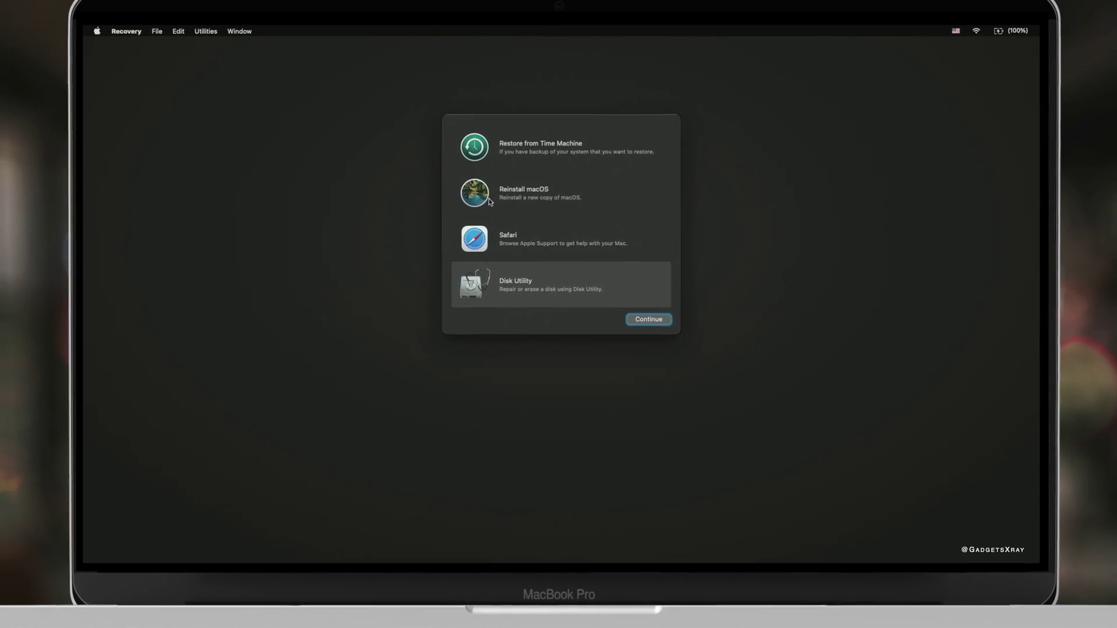
click(525, 202)
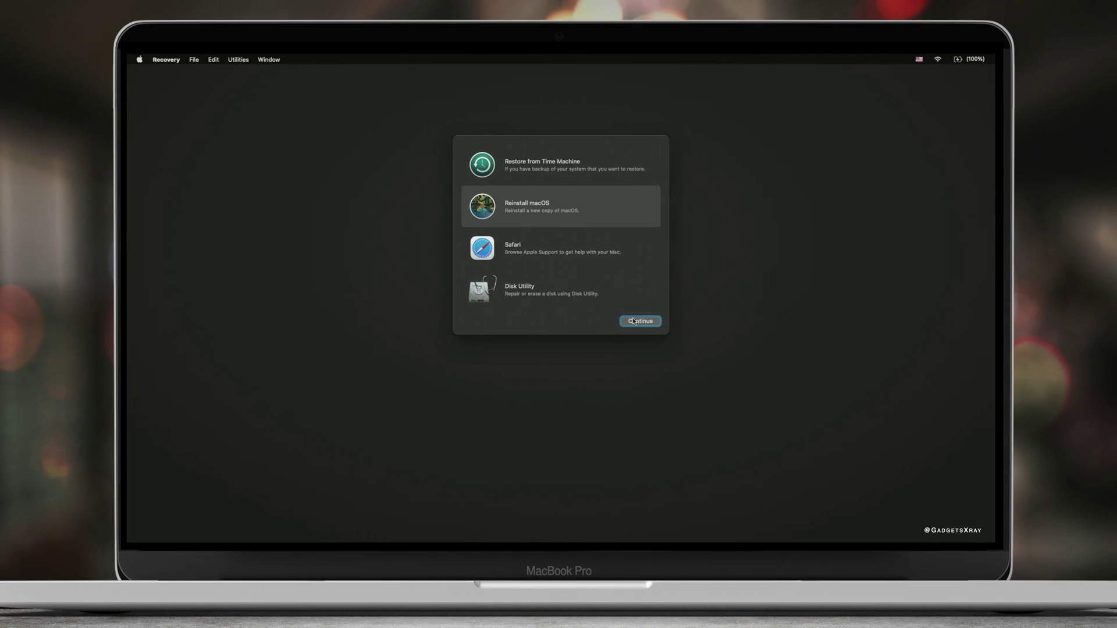
click(640, 324)
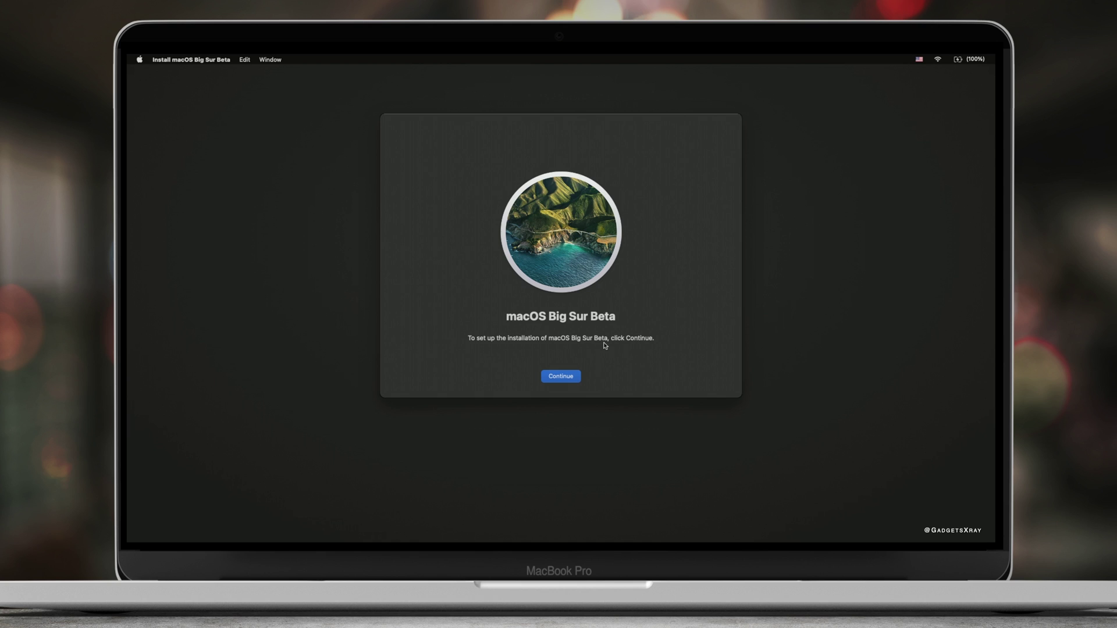
Accept the license and install macOS Big Sur Beta onto Mac HD.
click(563, 378)
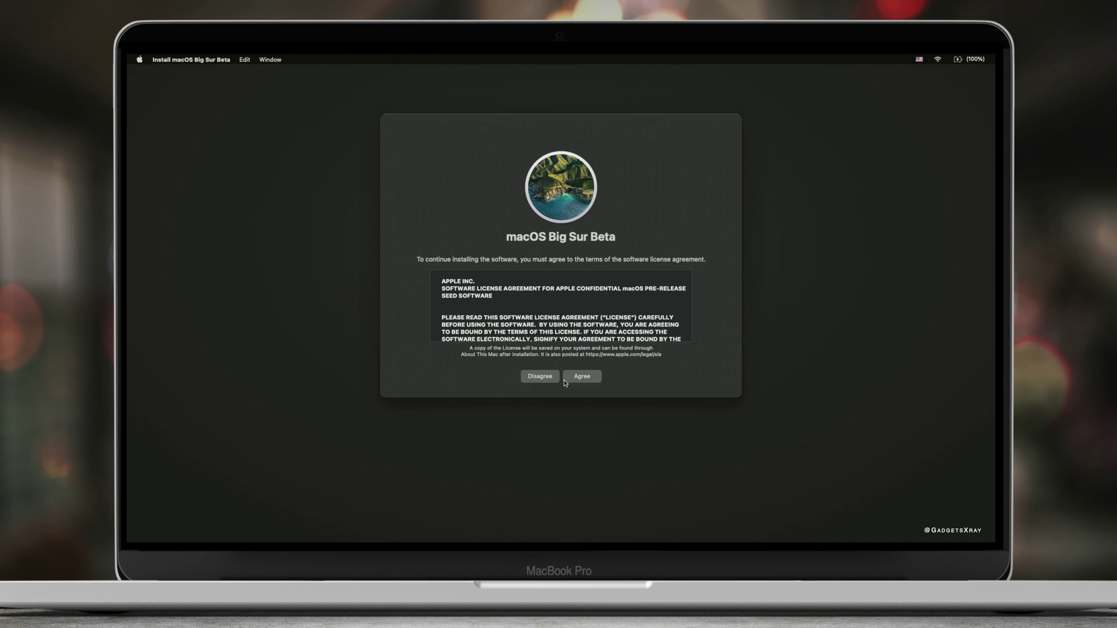
click(567, 378)
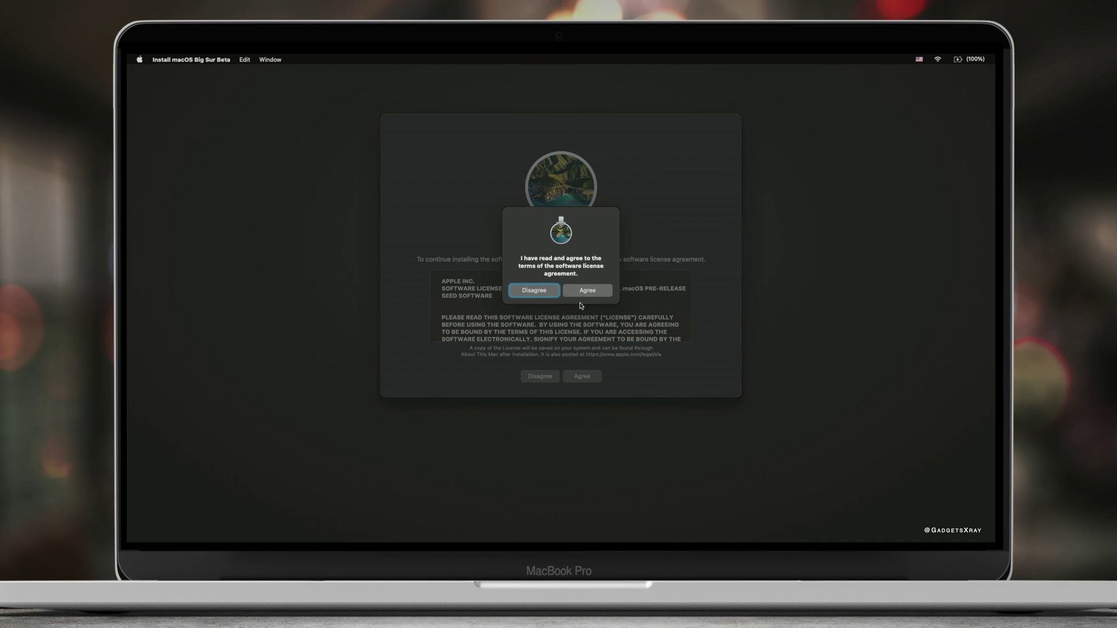
click(583, 293)
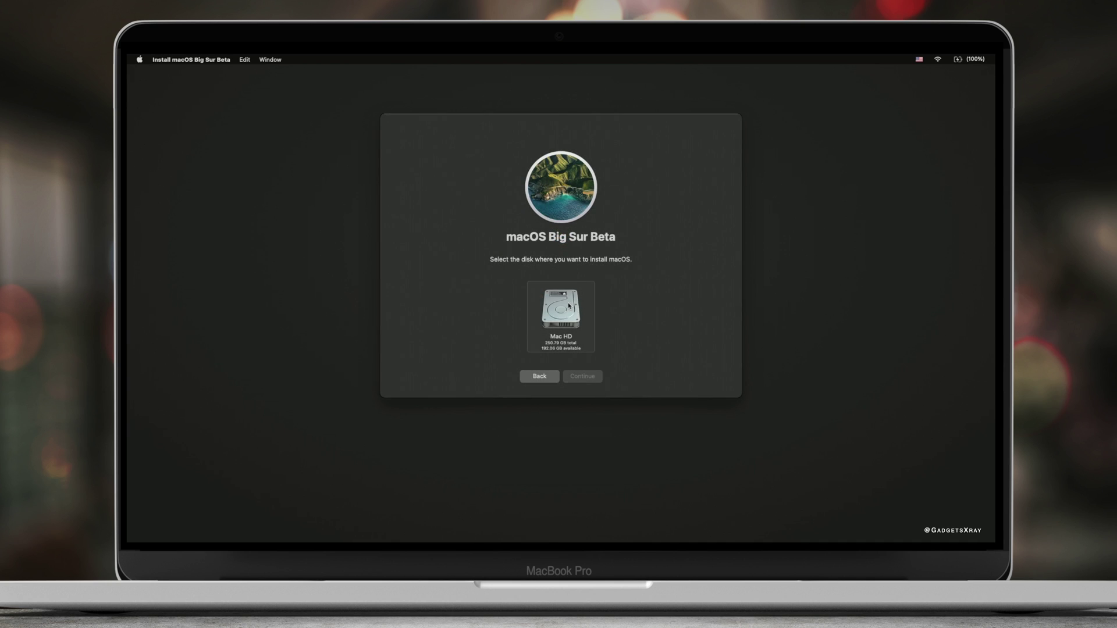
click(570, 306)
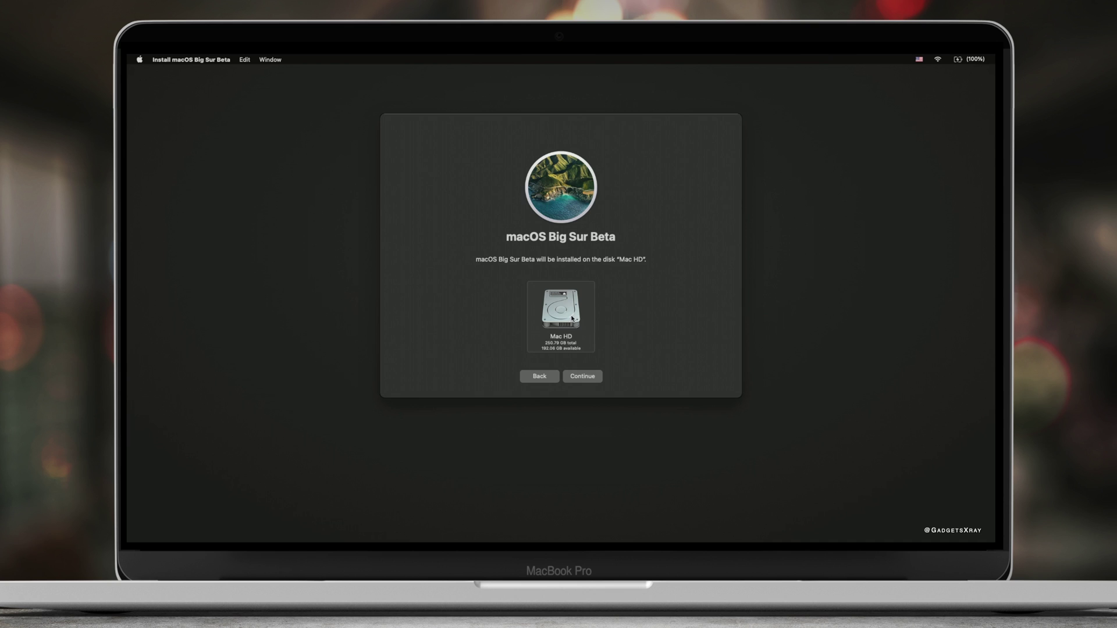
click(583, 376)
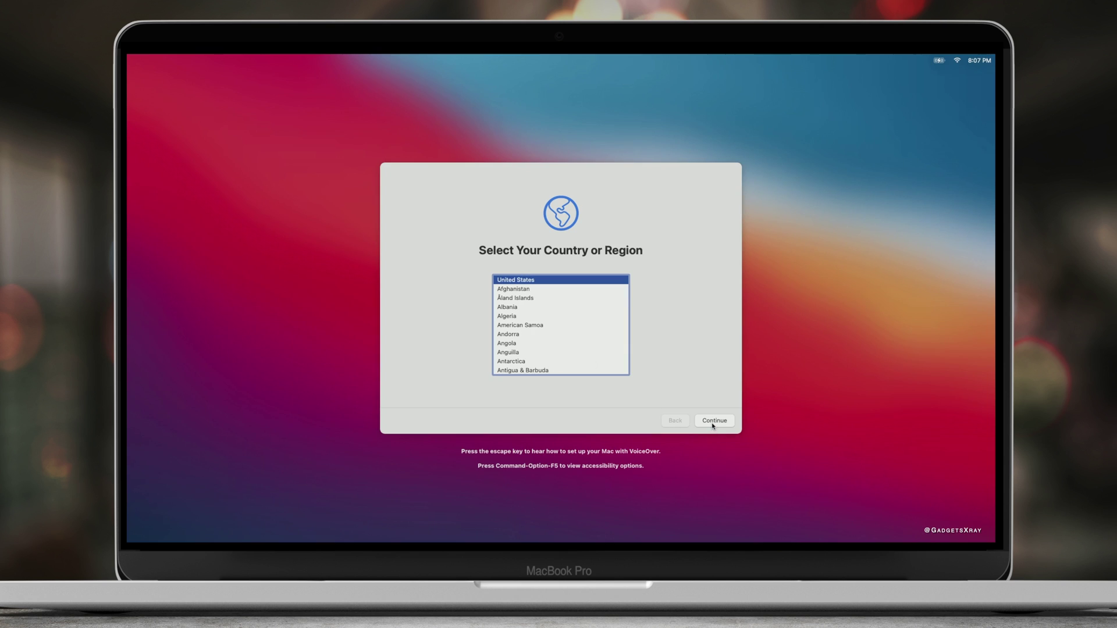
Keep United States, skip Accessibility, join the inwi Wi-Fi network, and skip Migration Assistant.
click(713, 425)
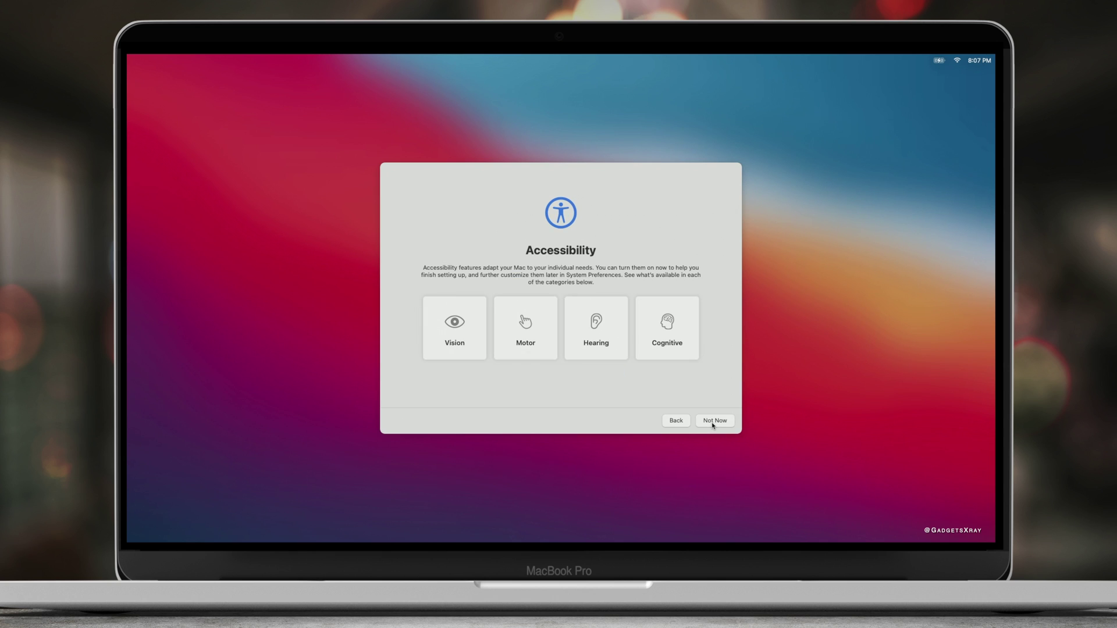
click(713, 421)
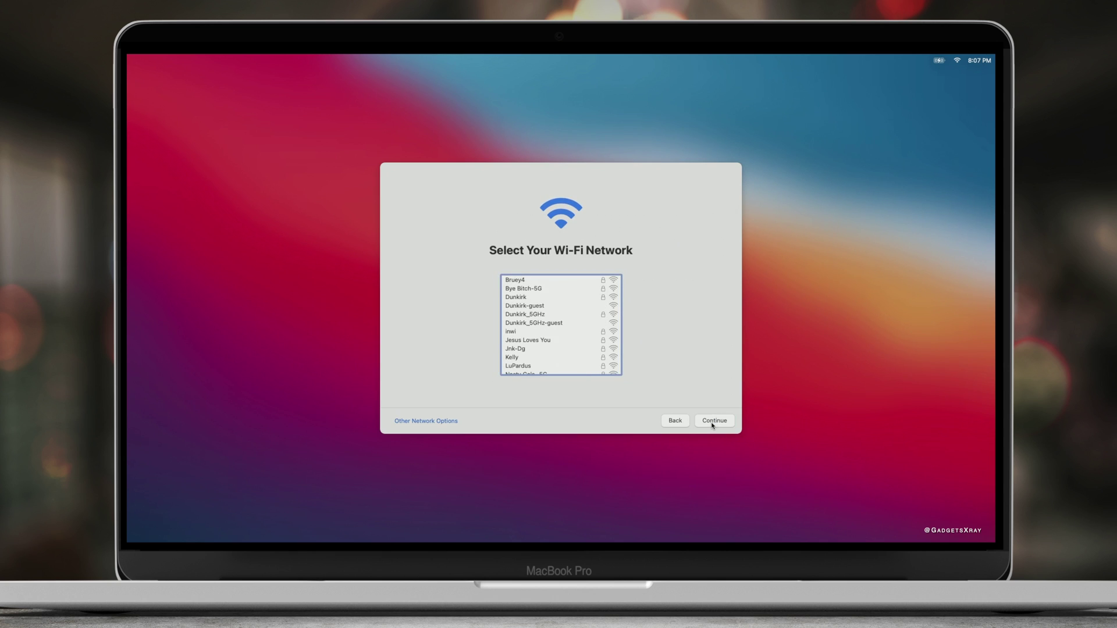
click(518, 332)
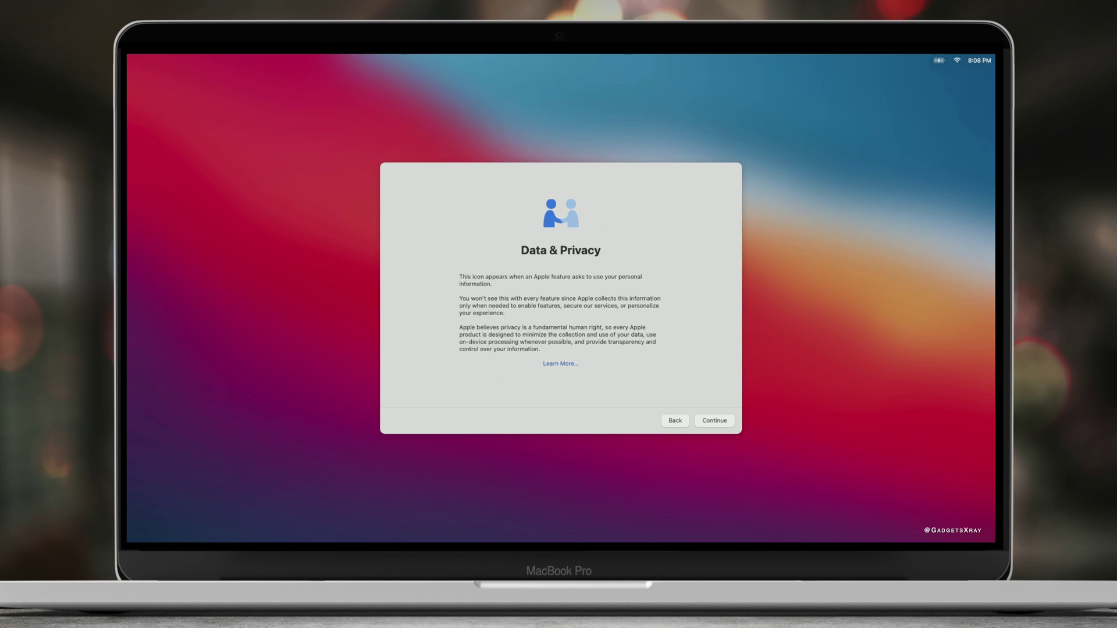
click(703, 421)
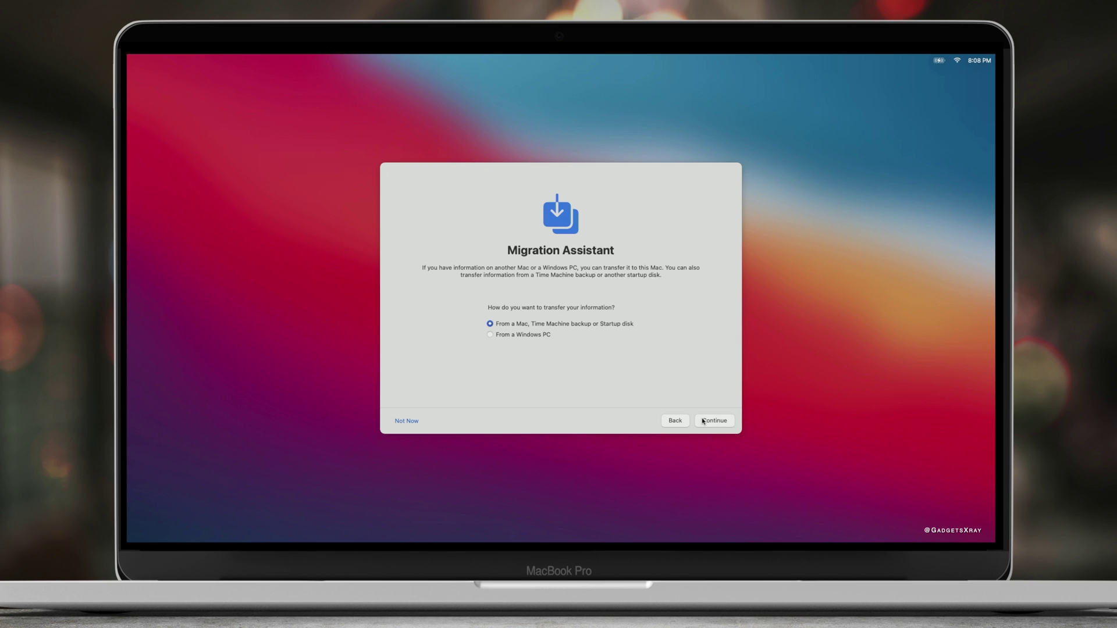
click(414, 422)
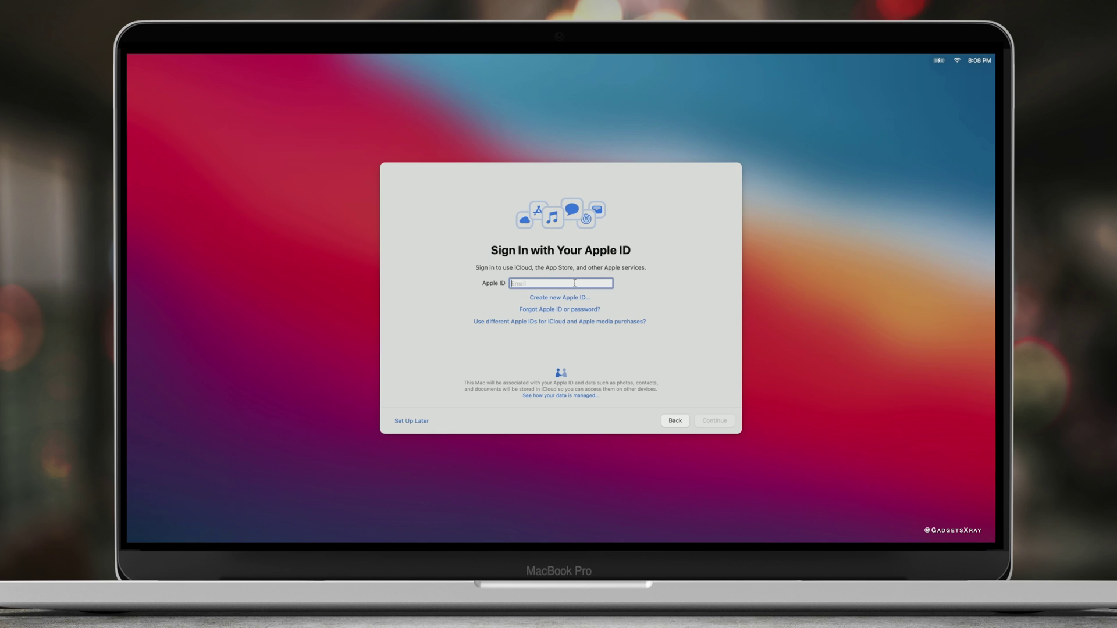
Sign in by pasting the Apple ID e-mail and entering the account password.
key(super+v)
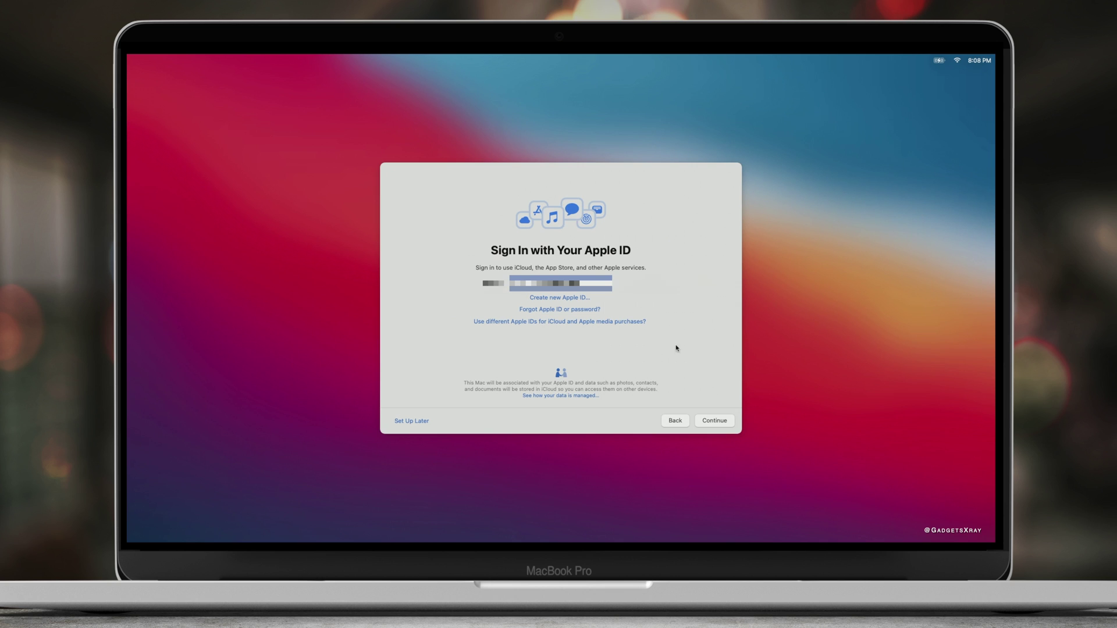
click(717, 422)
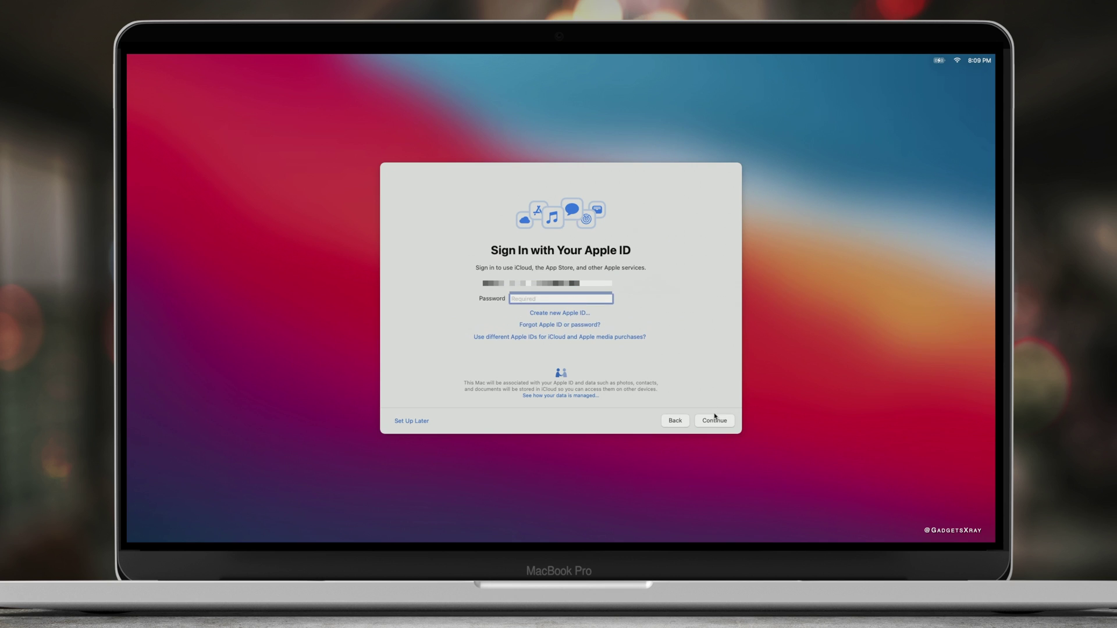
text(*********)
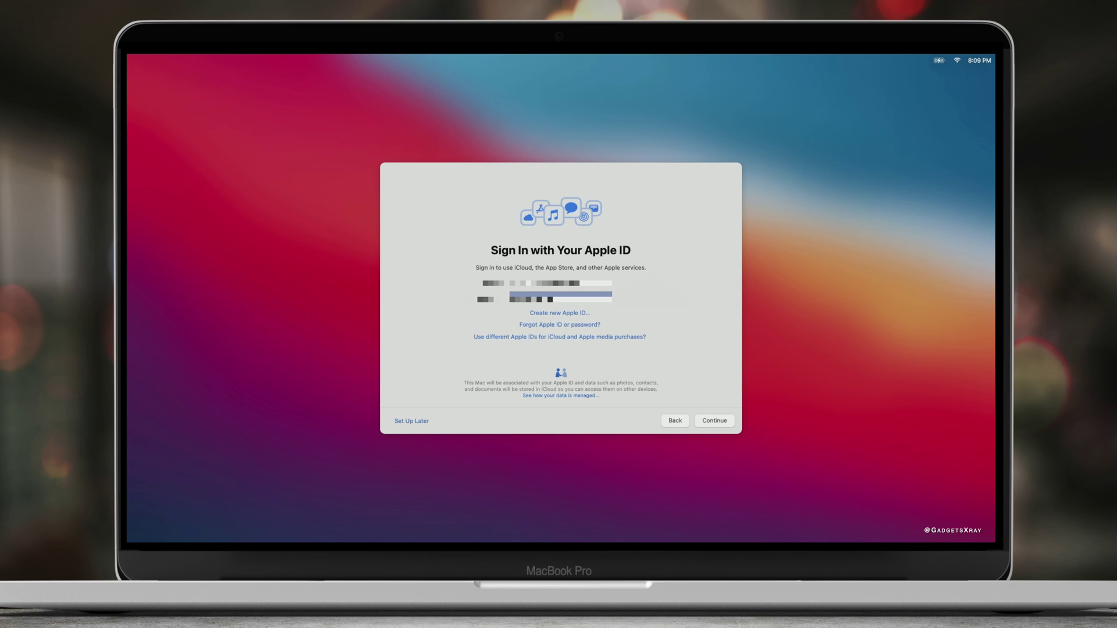
key(Return)
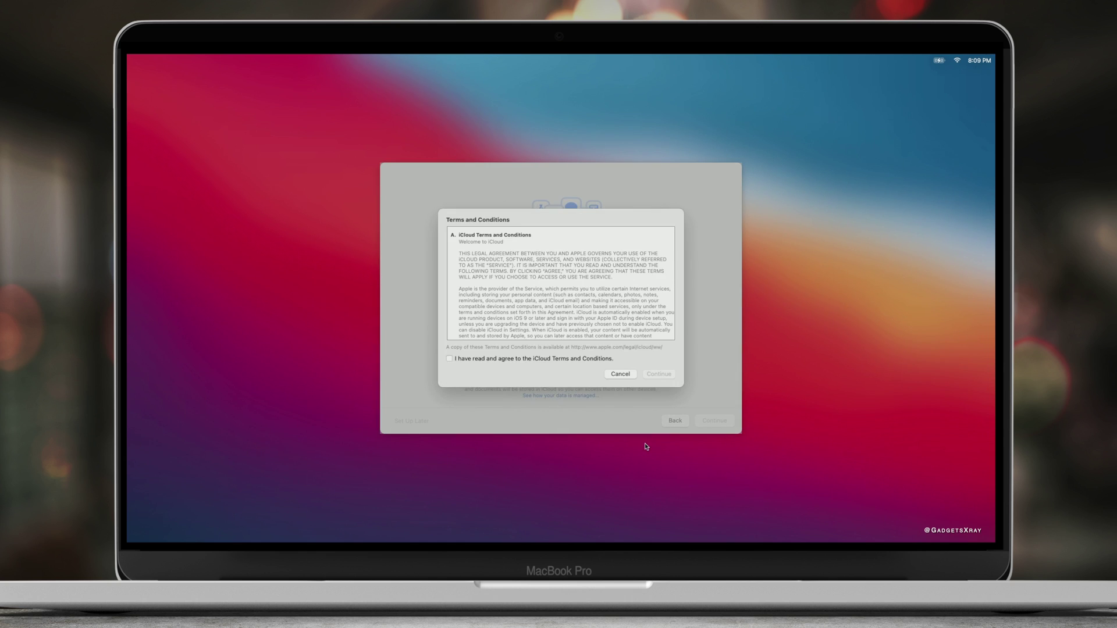
Accept the iCloud Terms and Conditions and submit the verification code.
click(569, 360)
click(659, 375)
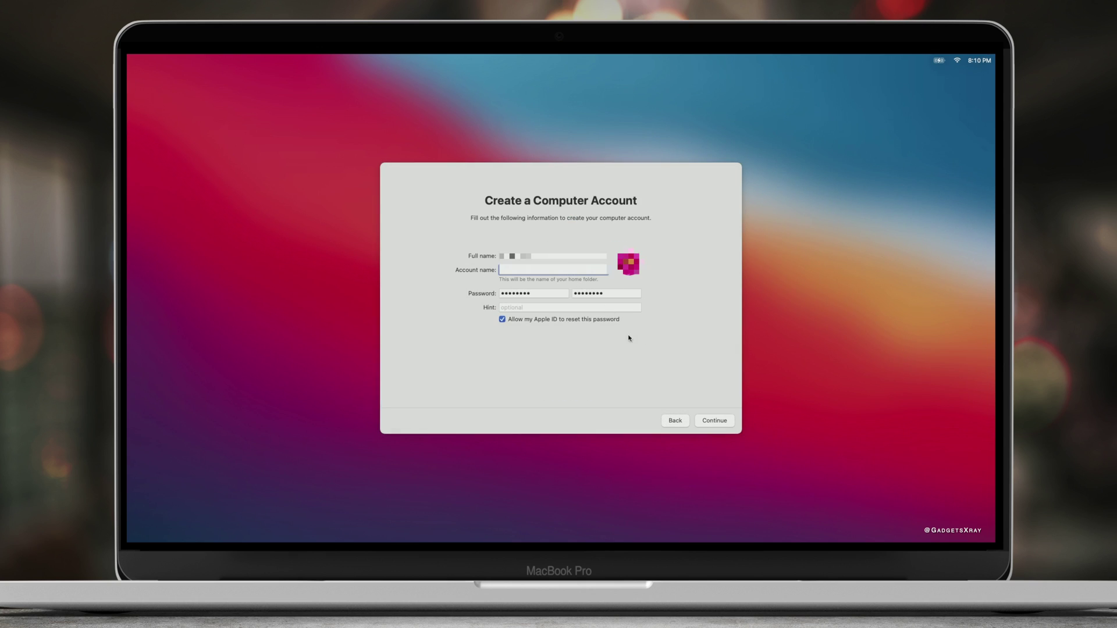
click(724, 425)
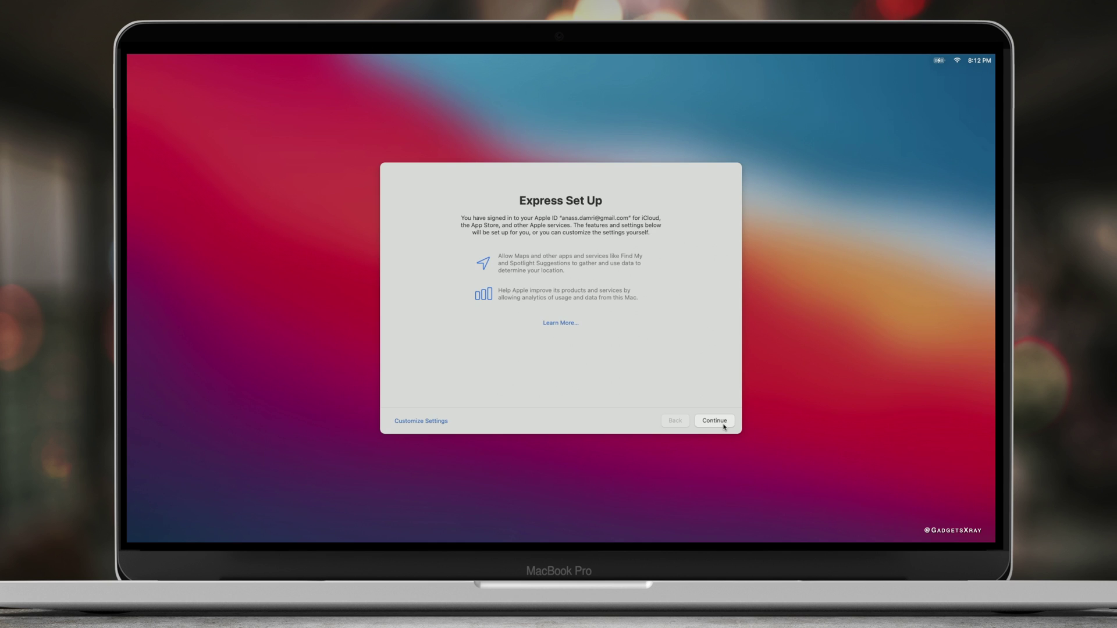
Accept the Express Set Up, Analytics, Screen Time and Ask Siri defaults.
click(724, 426)
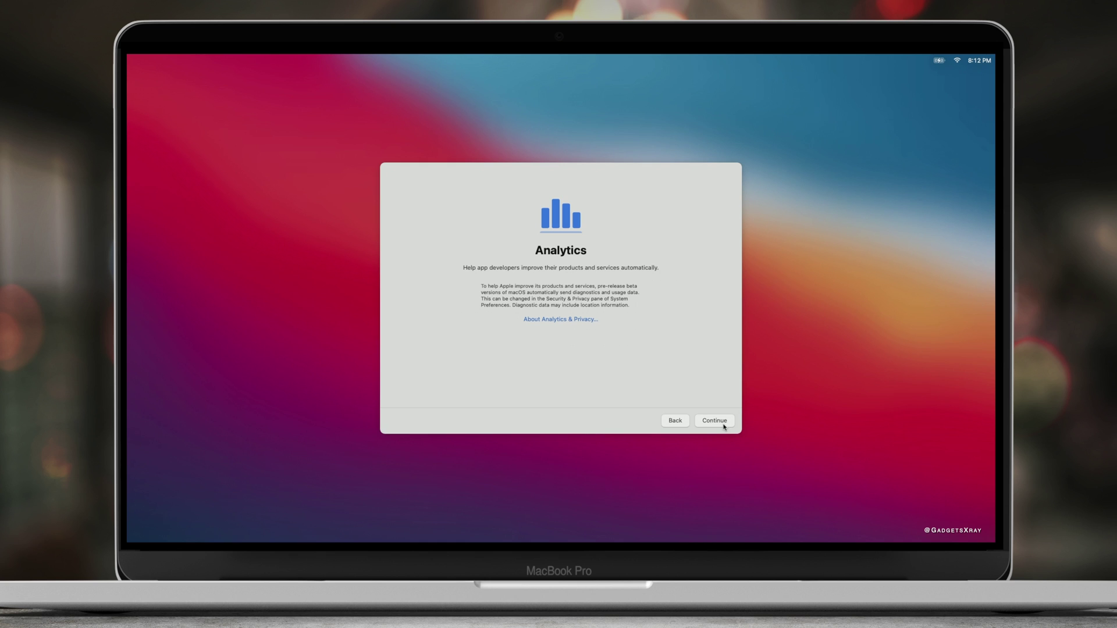
click(724, 426)
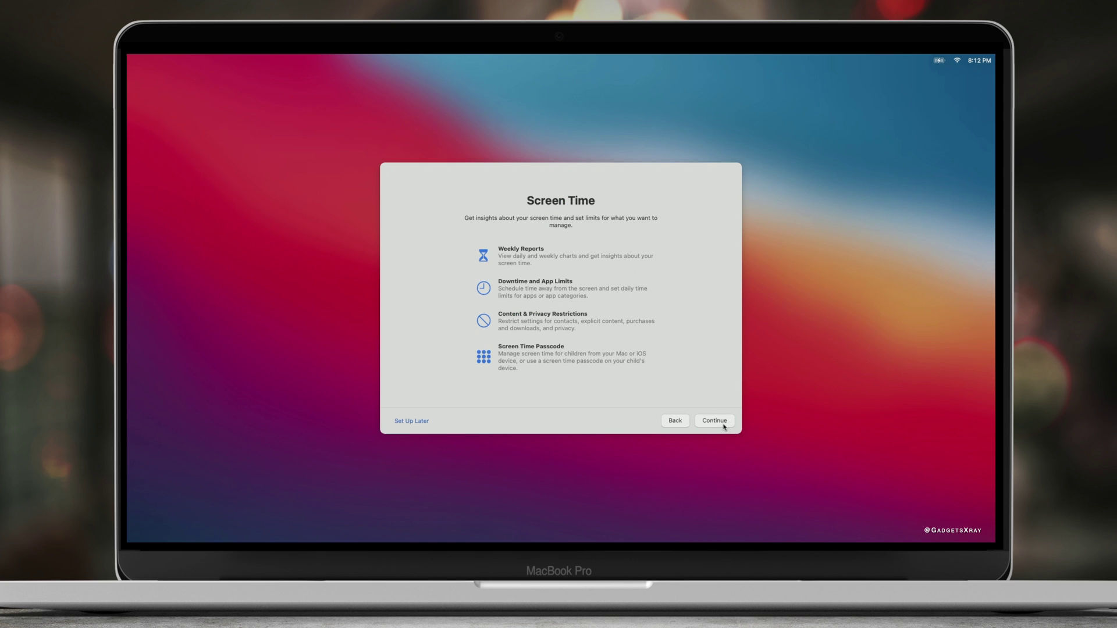
click(724, 426)
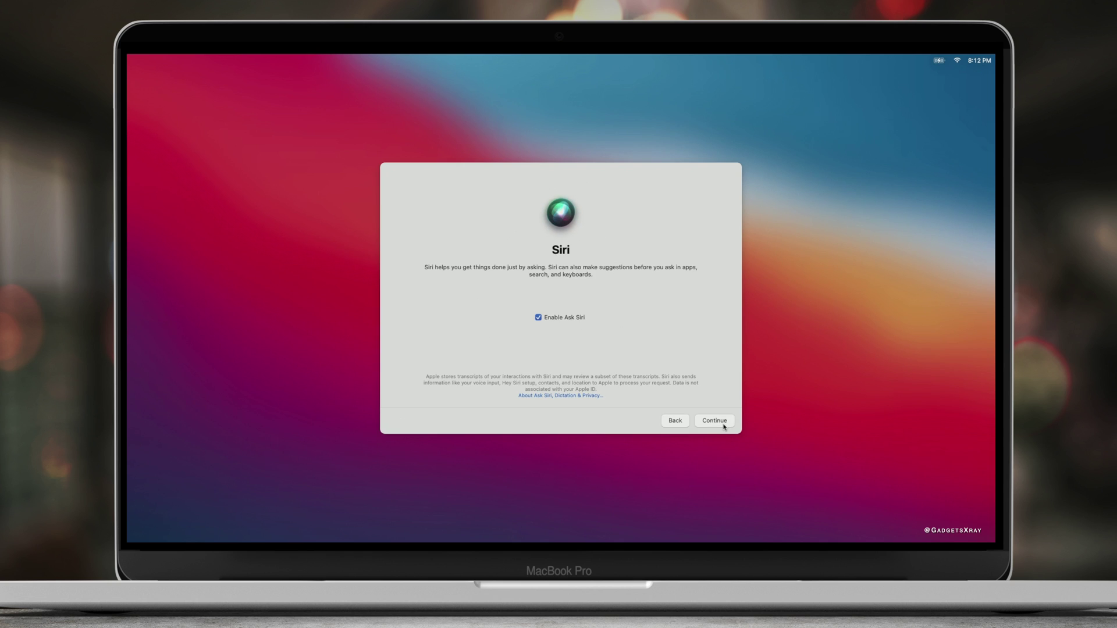
click(724, 426)
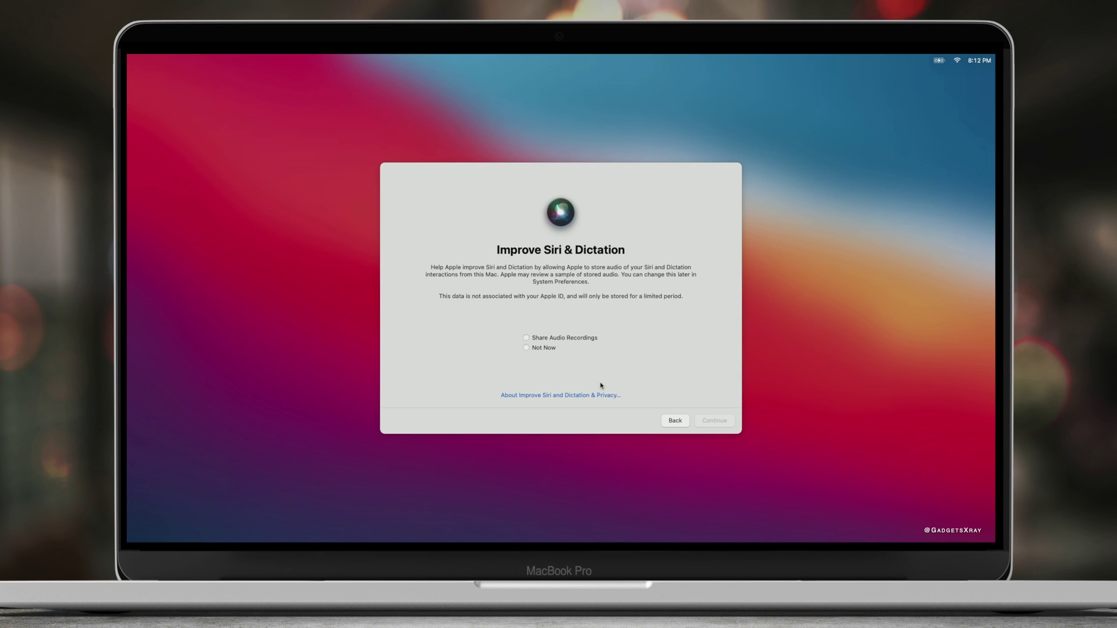
Decline sharing Siri recordings, accept FileVault, and choose Dark appearance.
click(544, 348)
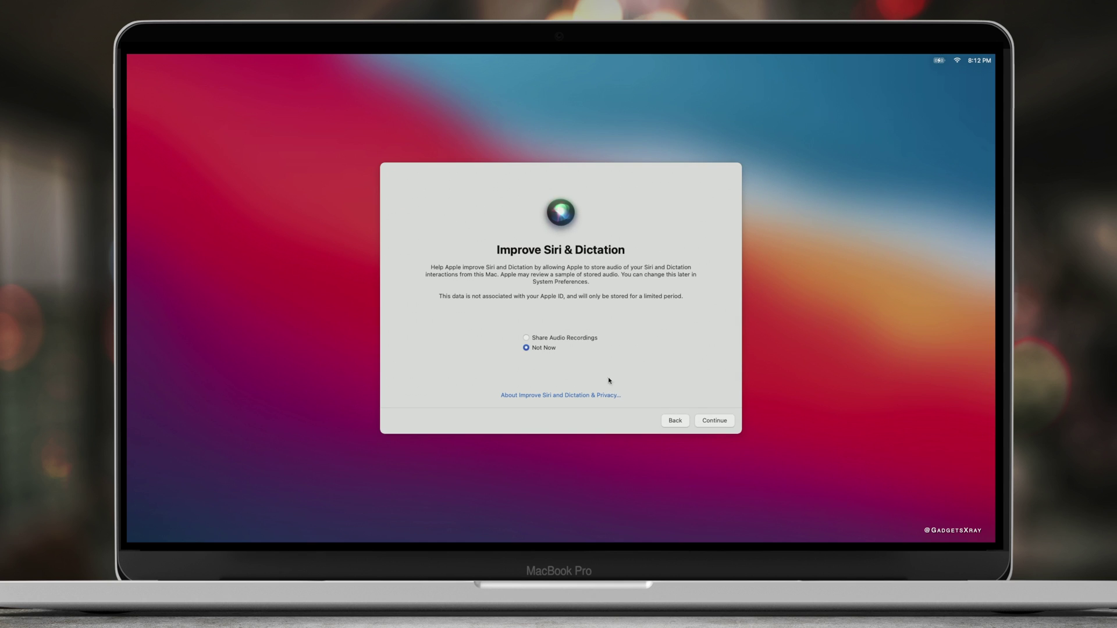
click(709, 420)
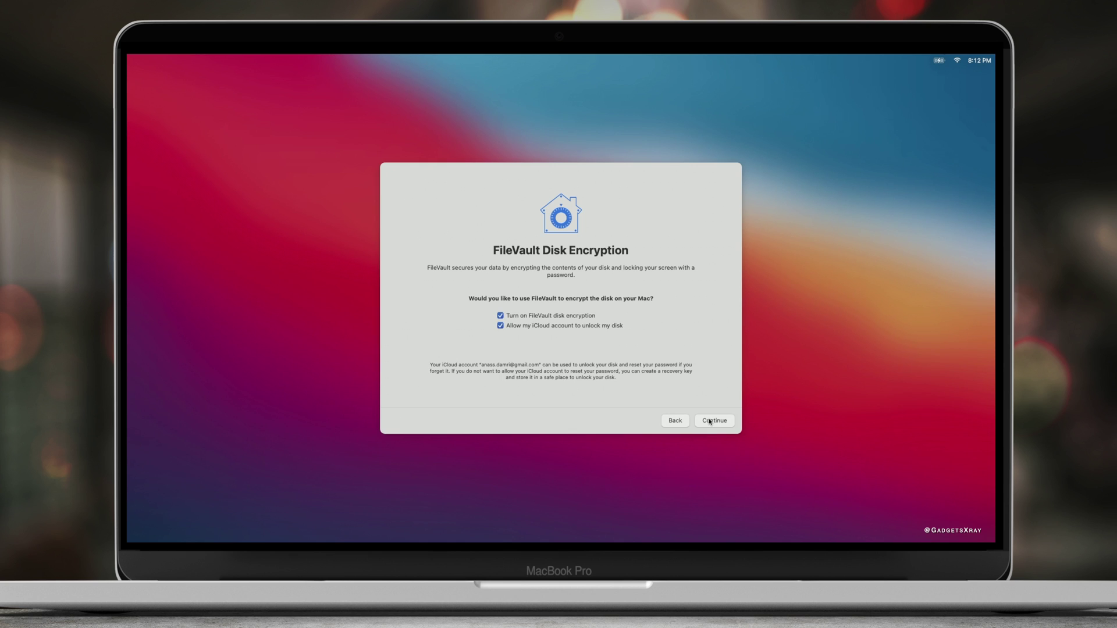
click(709, 420)
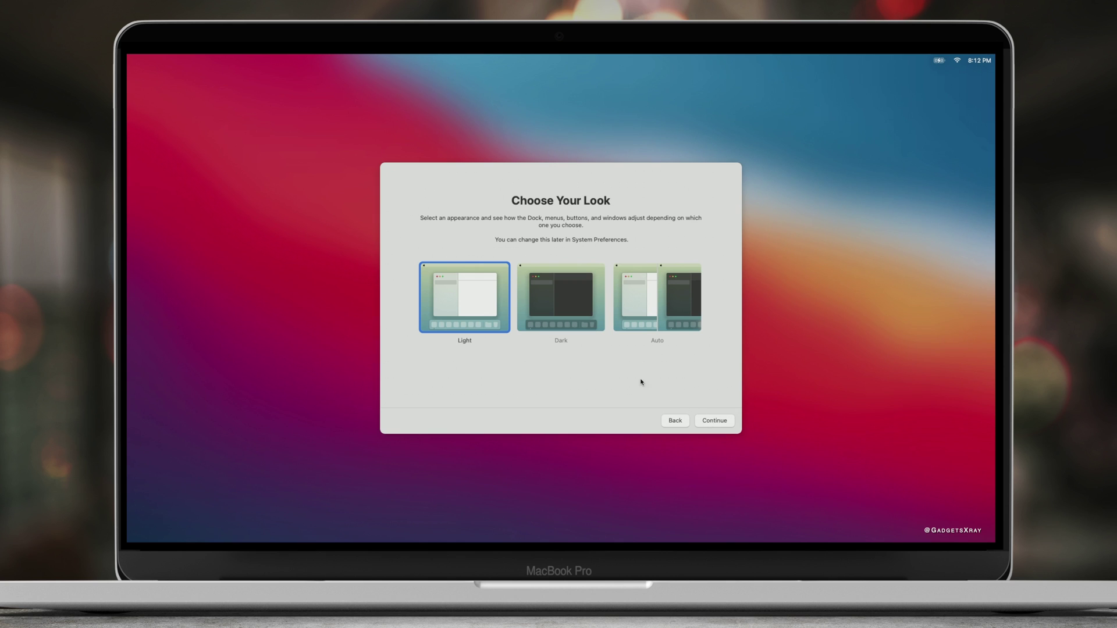
click(580, 316)
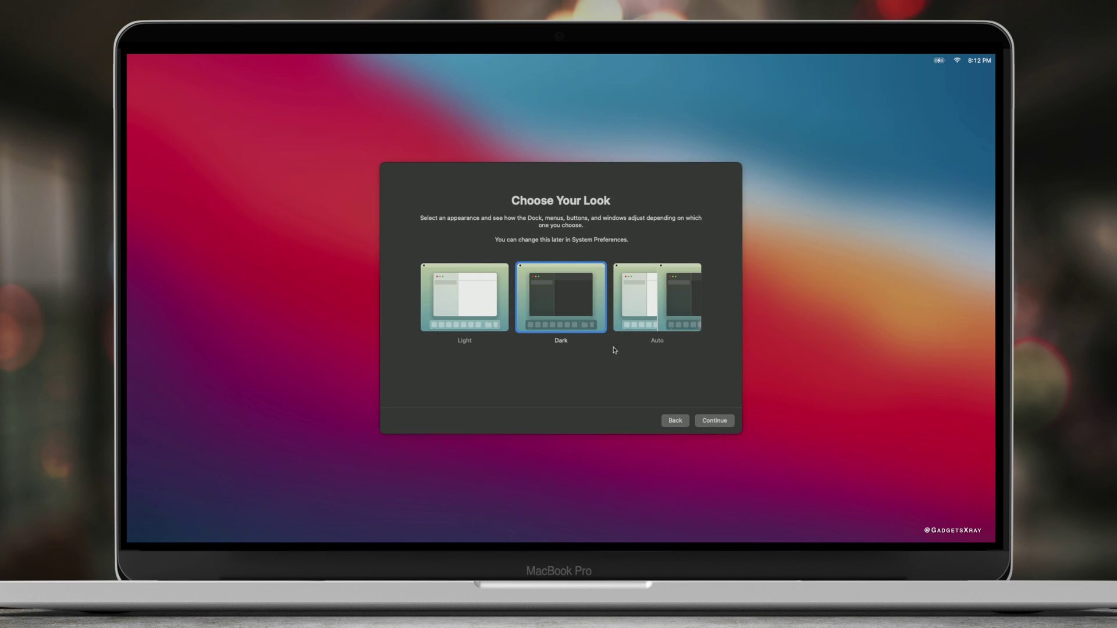
click(711, 423)
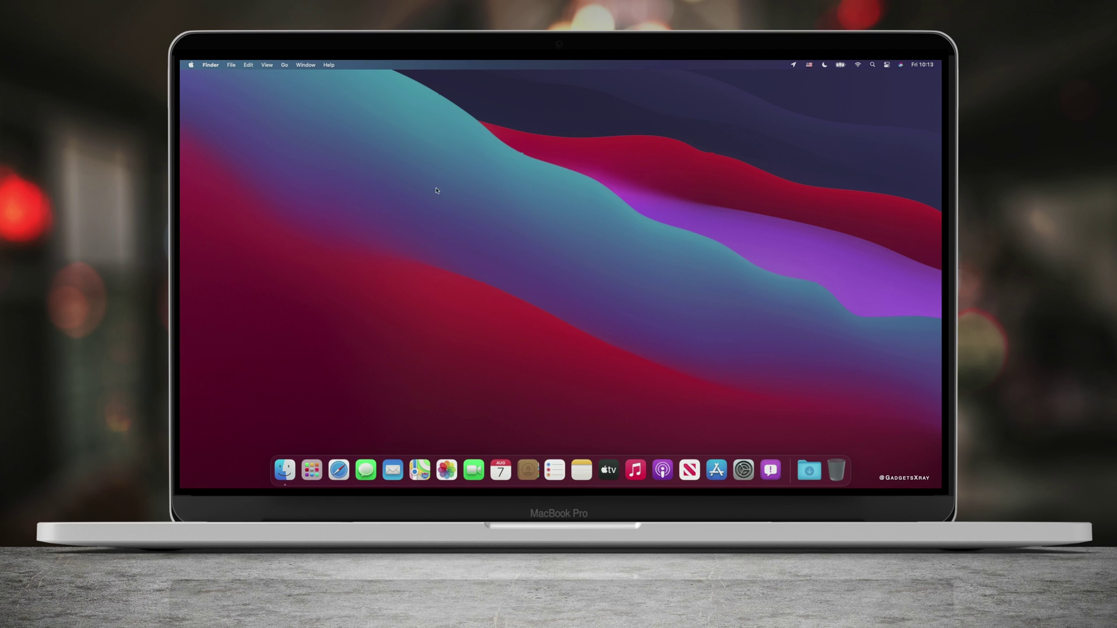
Open About This Mac from the Apple menu to view the macOS version.
click(191, 65)
click(203, 80)
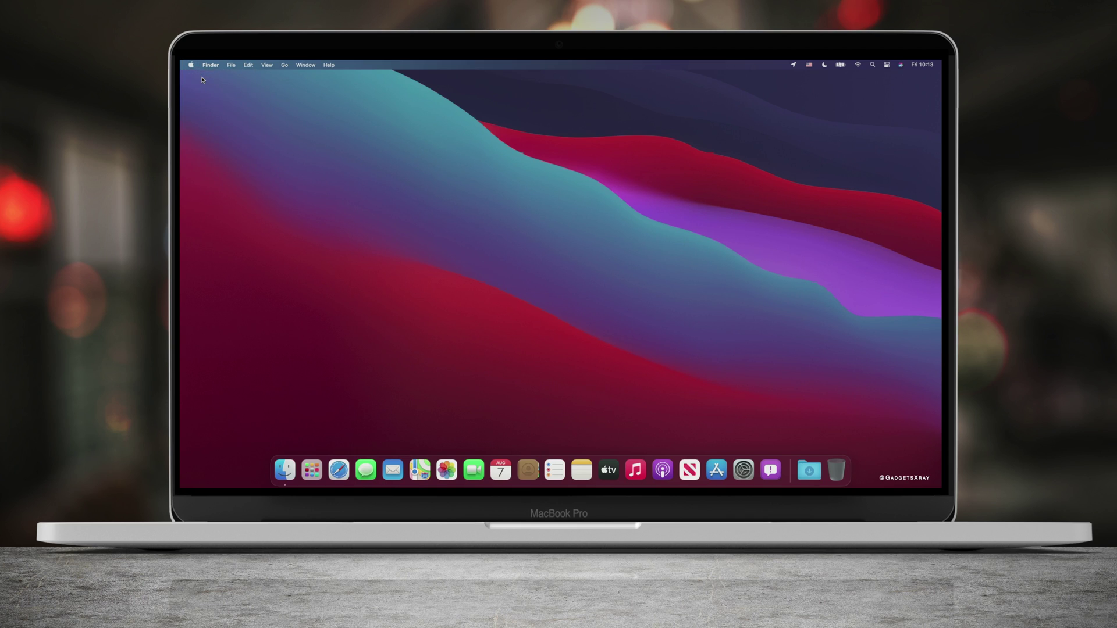